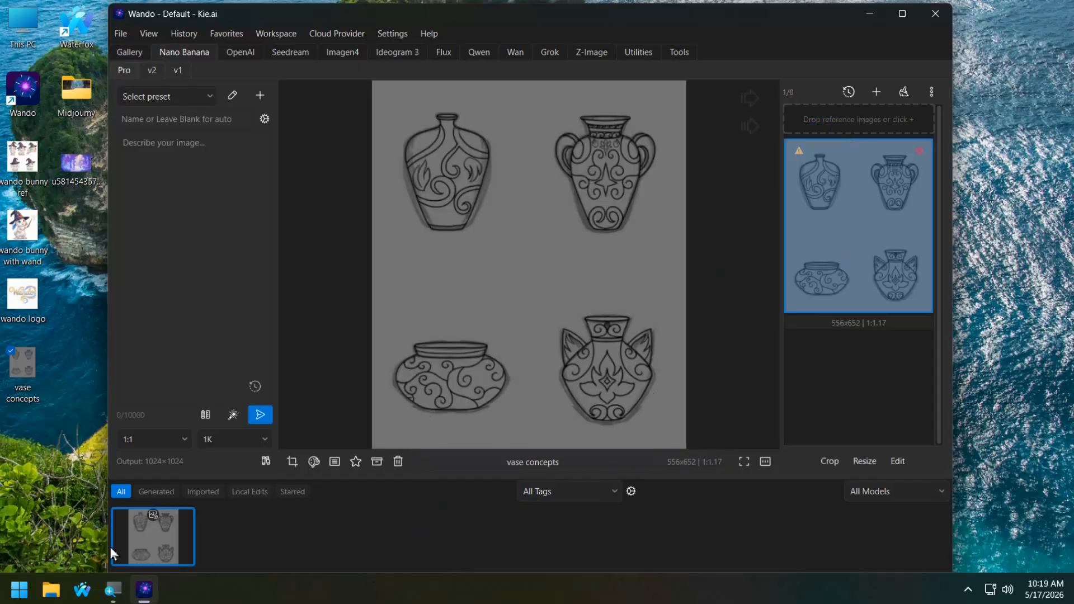
# - Look at the imported vase concepts image in the Gallery and return to the Nano Banana workspace
pyautogui.click(128, 54)
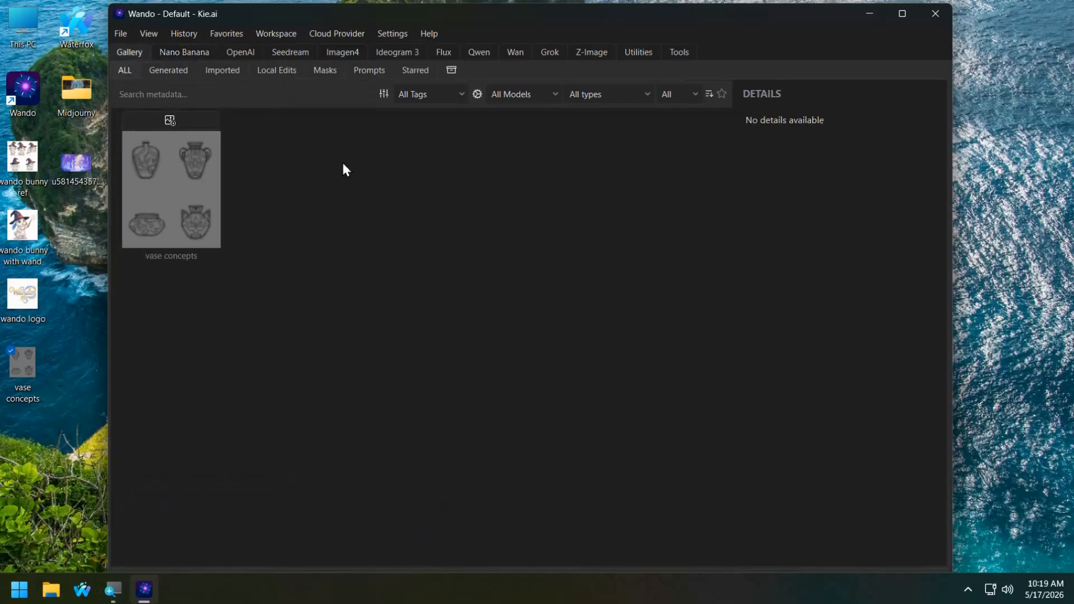
pyautogui.click(182, 52)
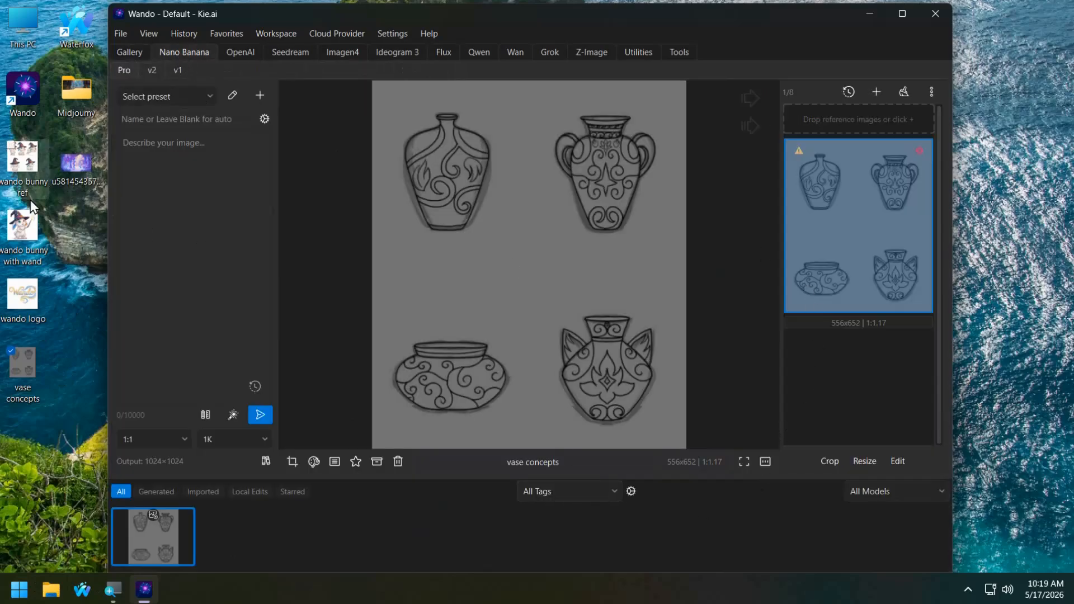
# - Copy the wando bunny ref, wando bunny with wand and wando logo image files from the desktop
pyautogui.moveTo(70, 306); pyautogui.dragTo(37, 300)
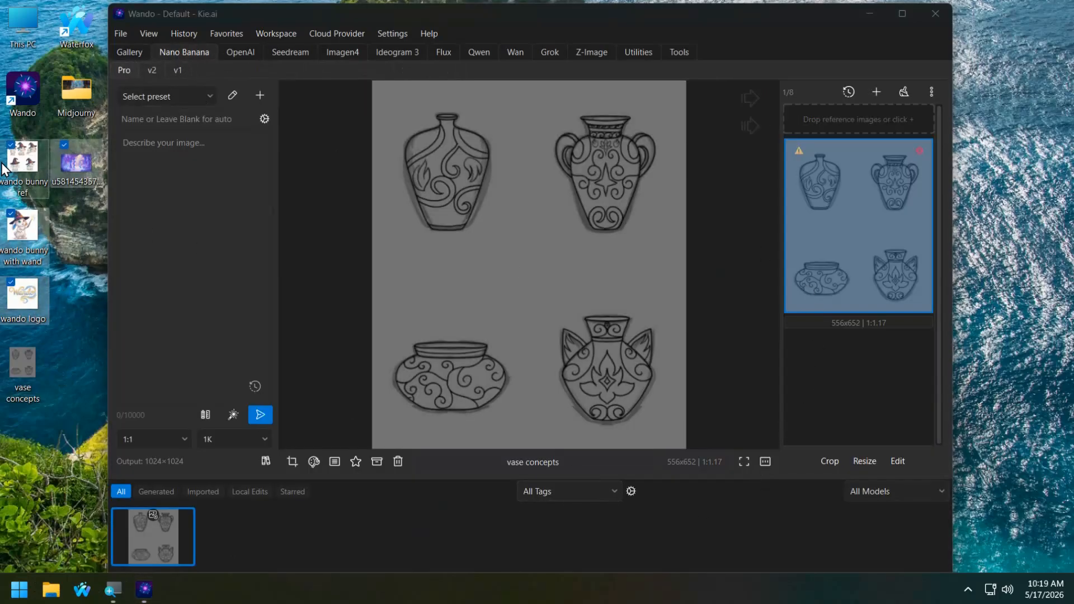
pyautogui.keyDown('ctrl'); pyautogui.click(17, 245); pyautogui.keyUp('ctrl')
pyautogui.keyDown('ctrl'); pyautogui.click(15, 161); pyautogui.keyUp('ctrl')
pyautogui.rightClick(11, 148)
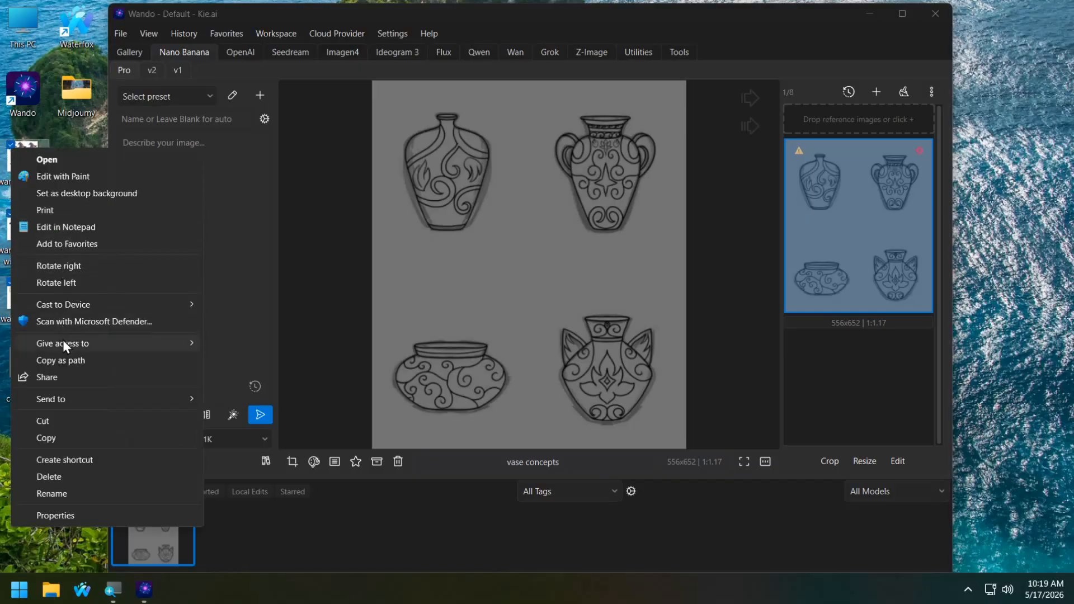
pyautogui.click(62, 431)
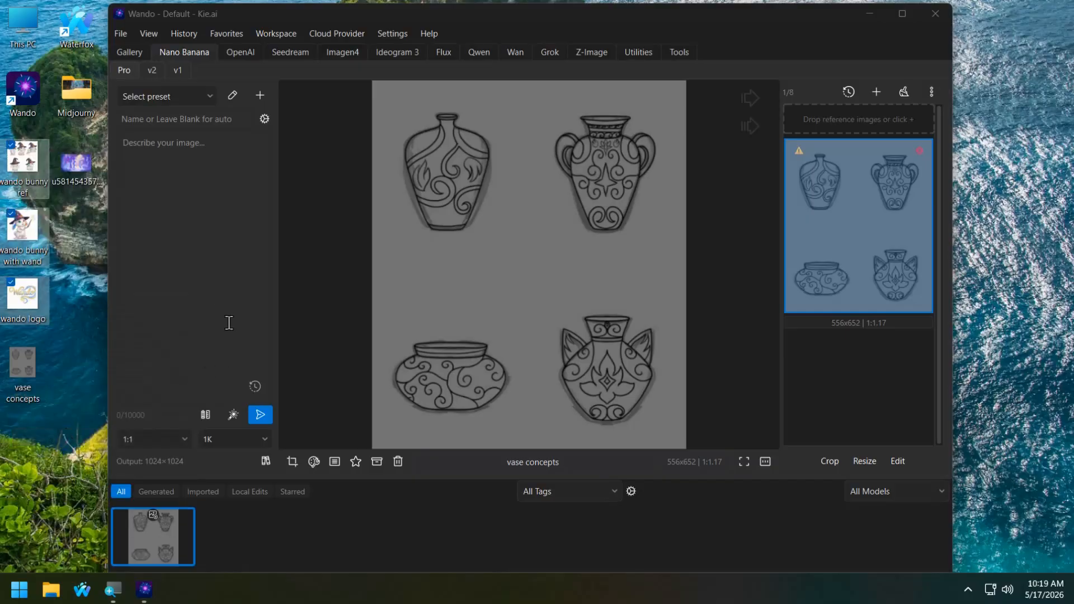
# - Import the three copied images from the clipboard into Wando
pyautogui.click(217, 311)
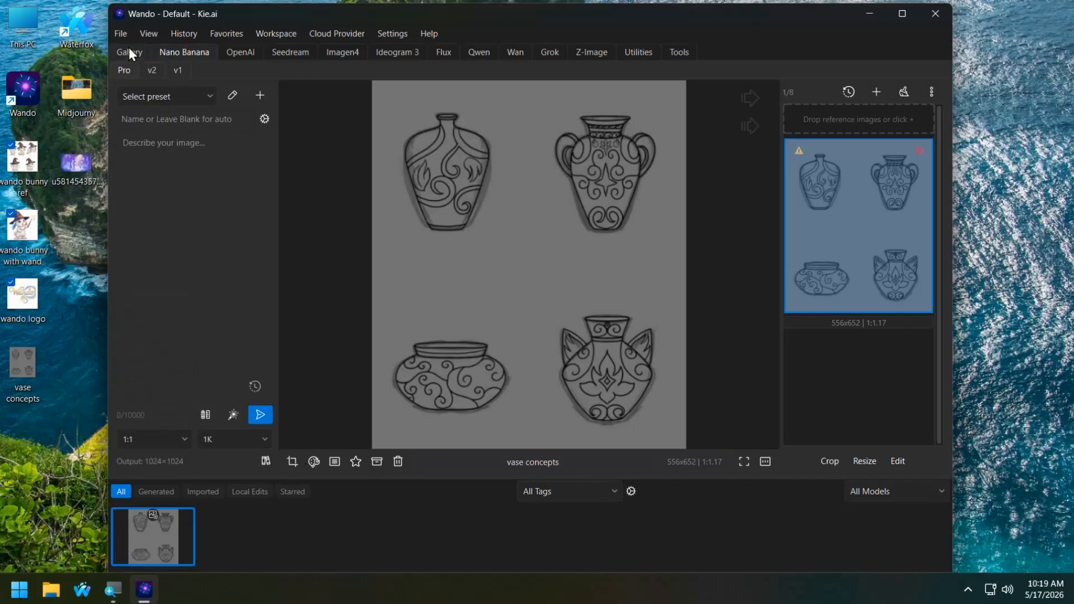
pyautogui.click(118, 33)
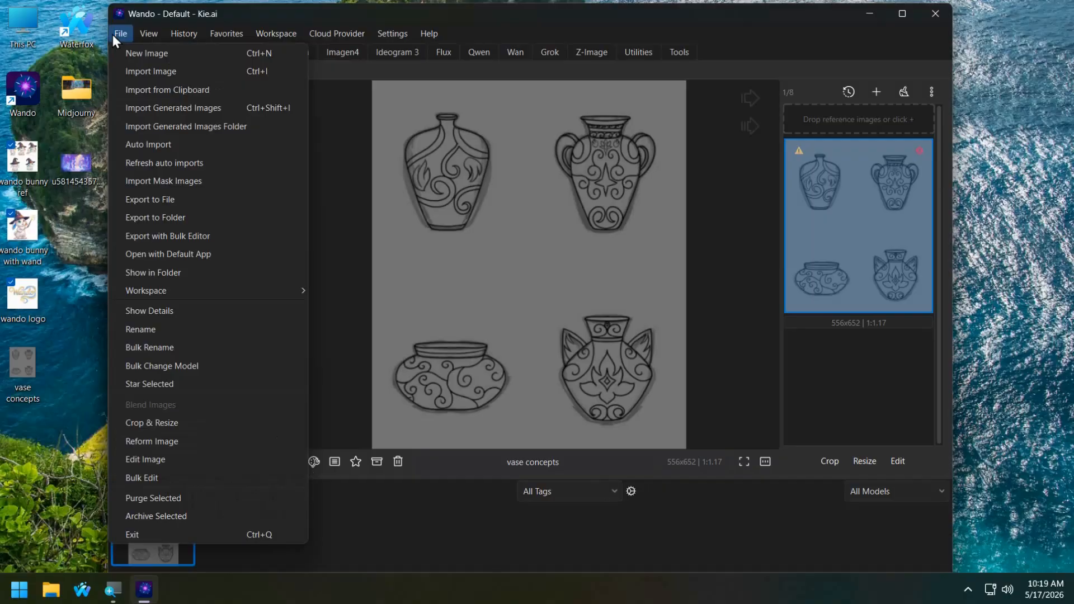
pyautogui.click(158, 88)
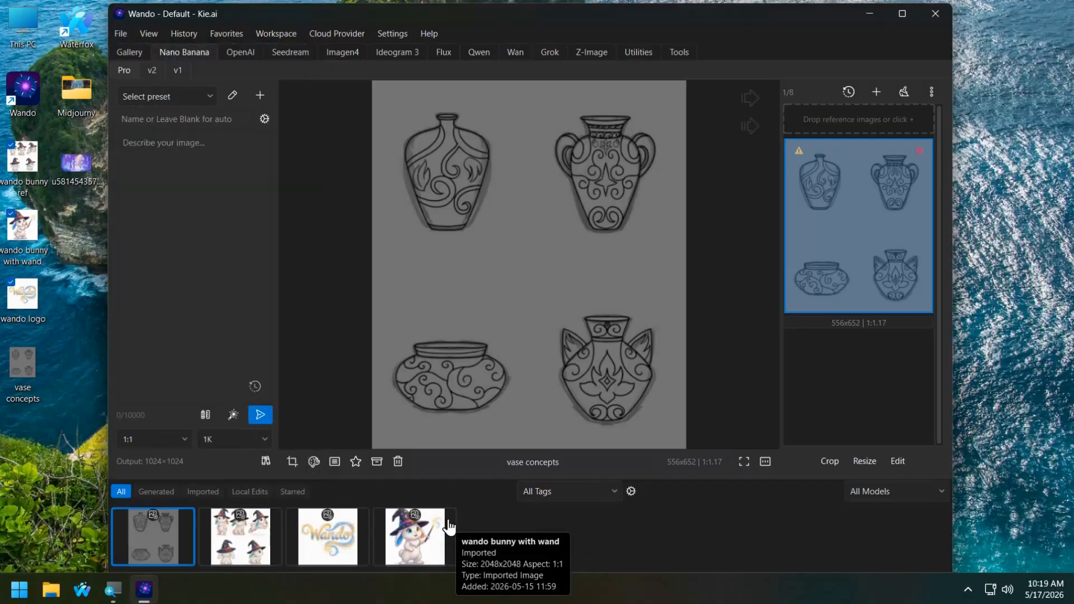
# - Start a generated-image import and choose the magical ruins PNG from the Desktop folder
pyautogui.click(128, 35)
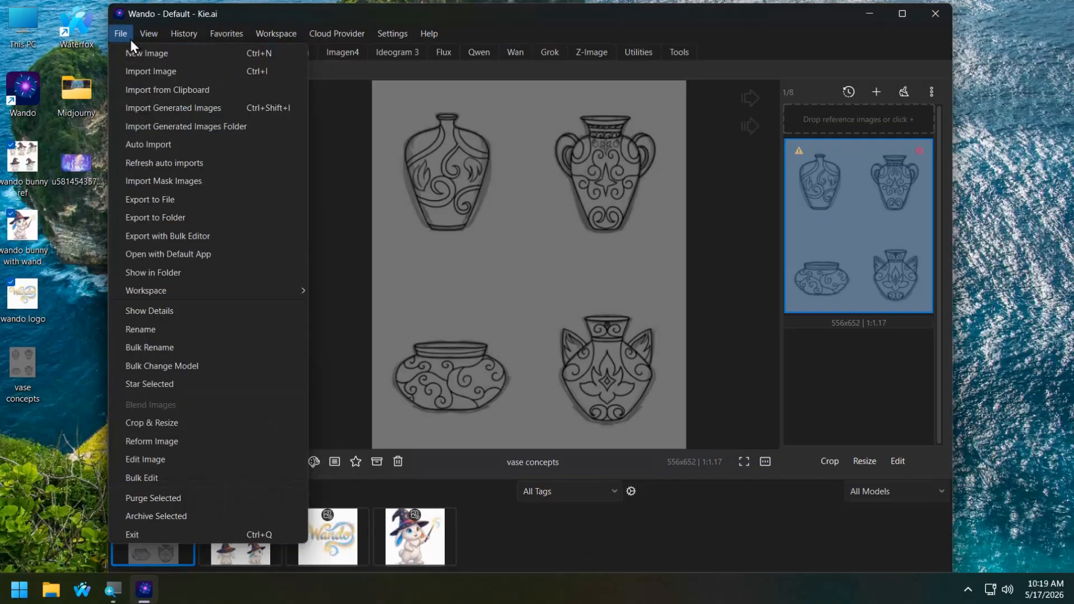
pyautogui.moveTo(146, 36)
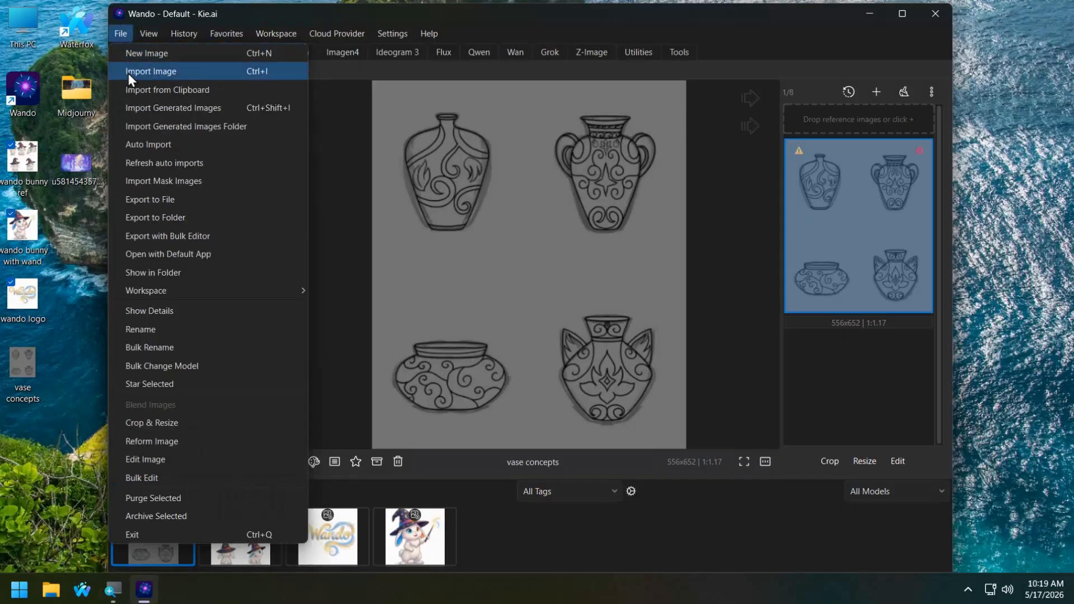
pyautogui.click(141, 111)
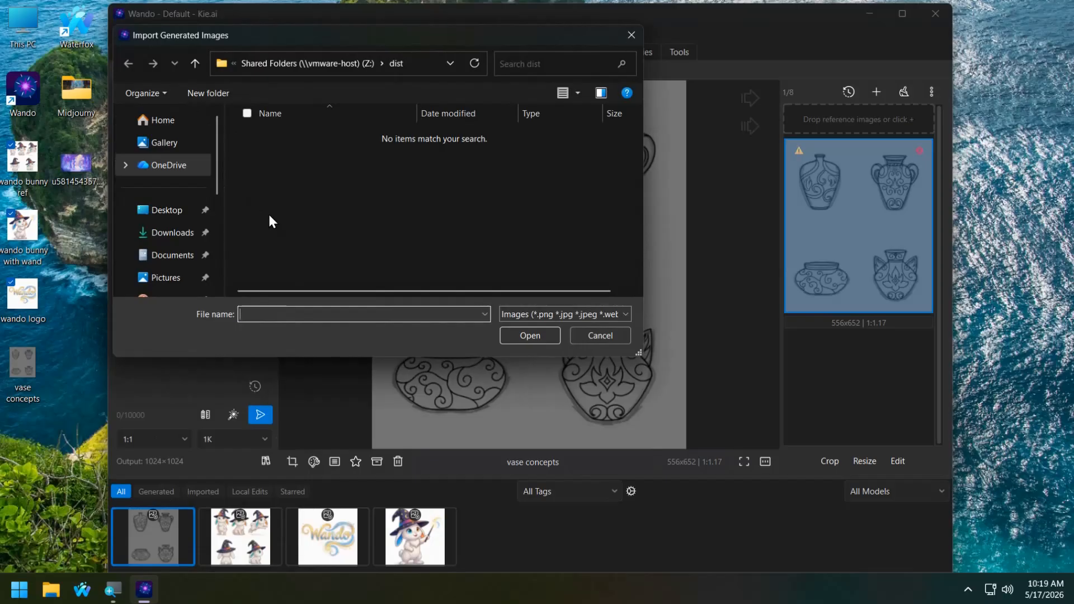
pyautogui.click(165, 147)
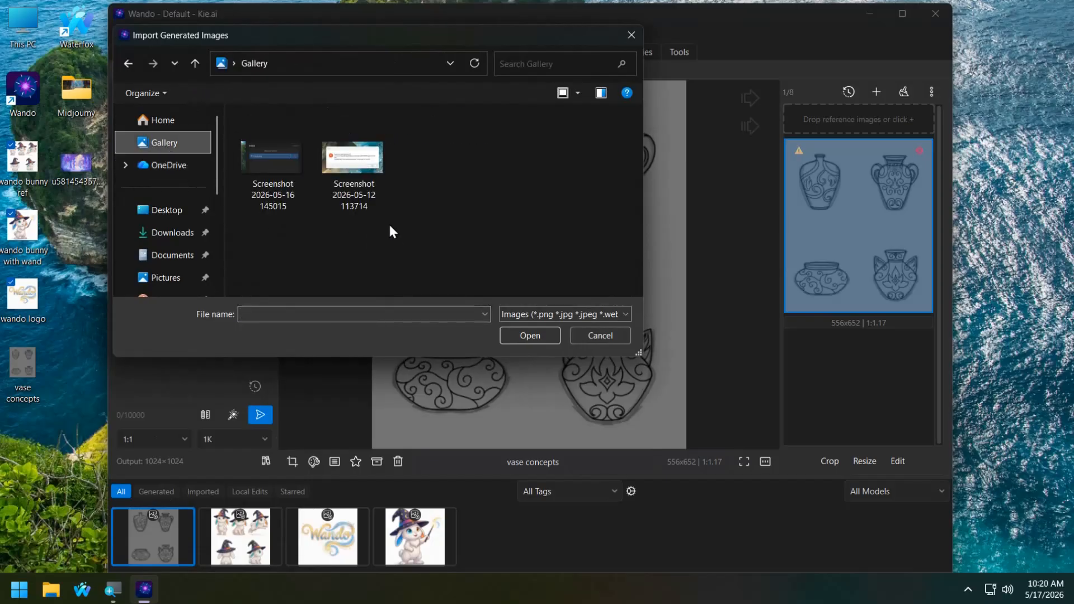
pyautogui.click(156, 211)
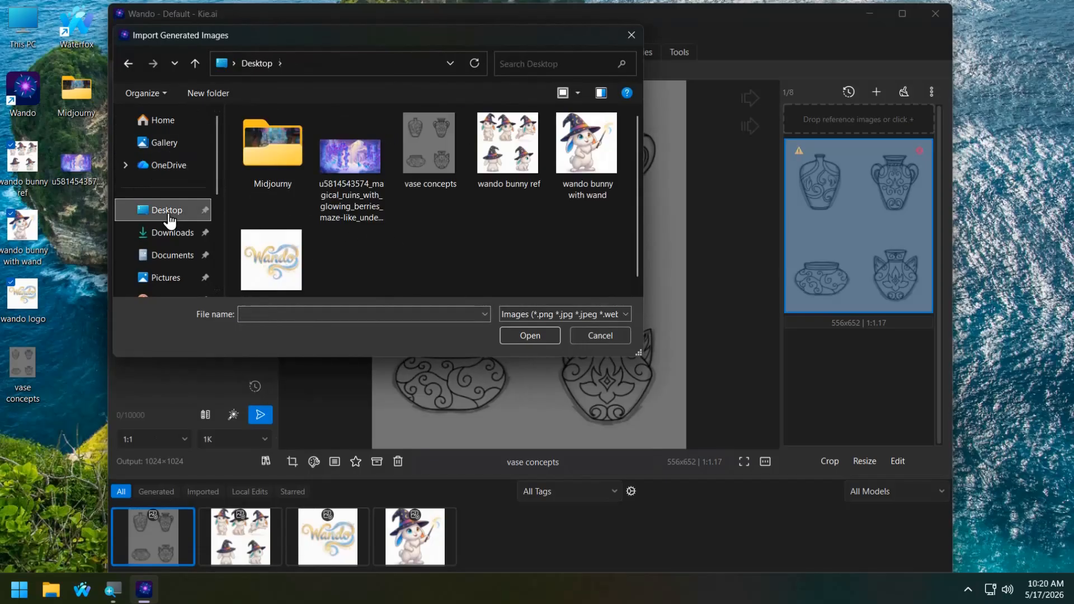
pyautogui.doubleClick(355, 157)
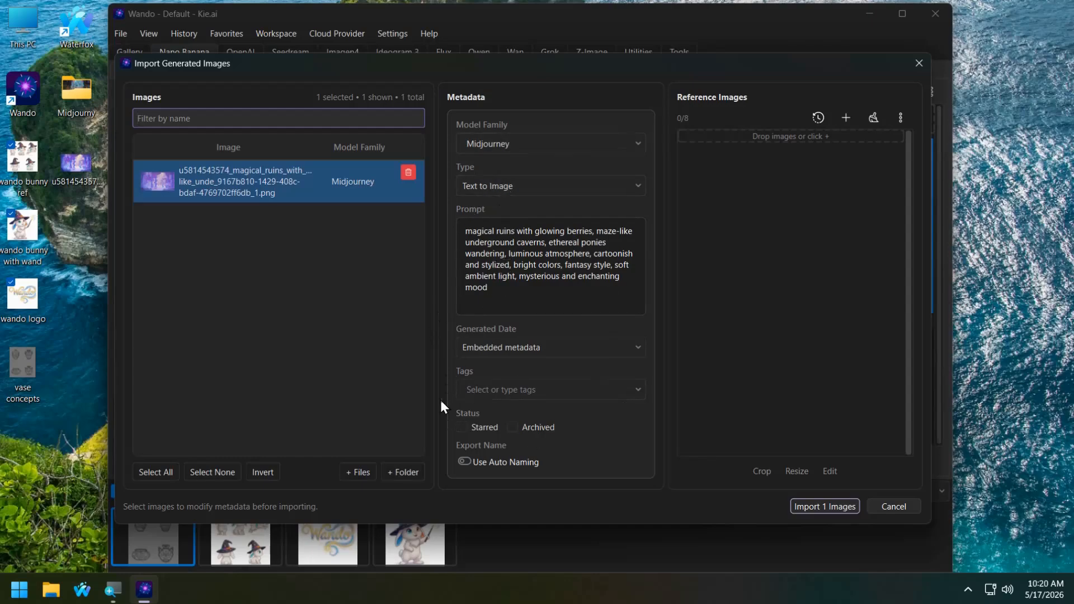
# - Set the import's generated date to Last modified and enable auto naming, saving the {model}_{timestamp} template
pyautogui.scroll(-1, 469, 354)
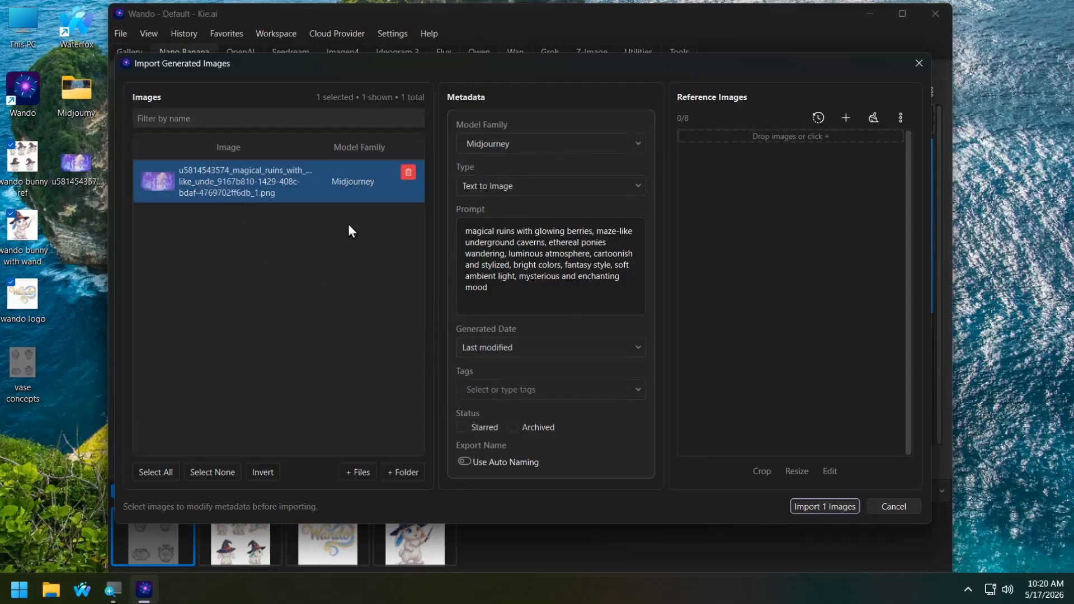
pyautogui.click(467, 462)
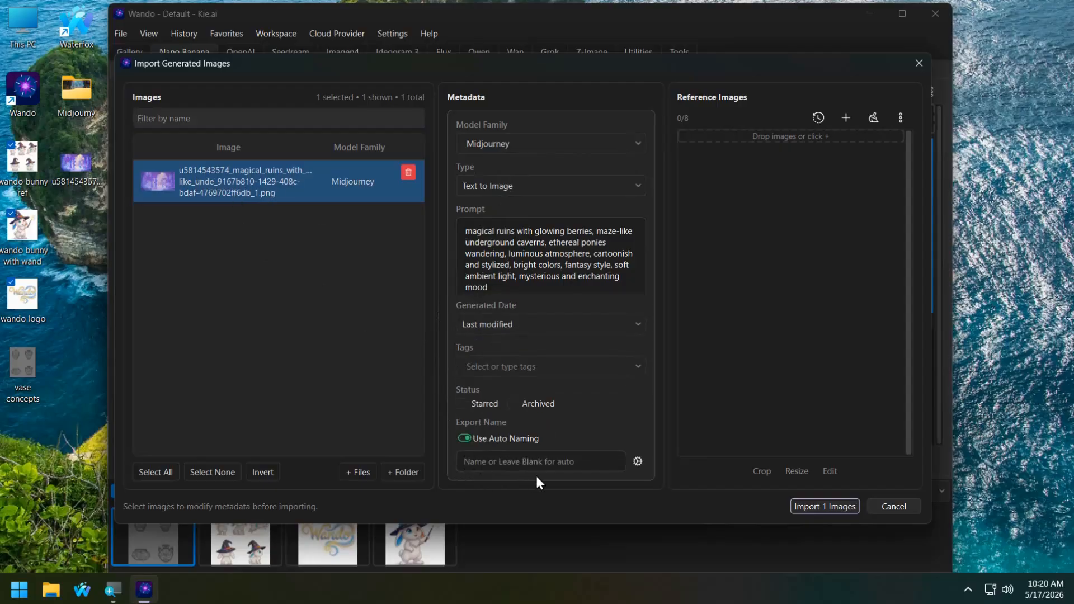
pyautogui.click(637, 462)
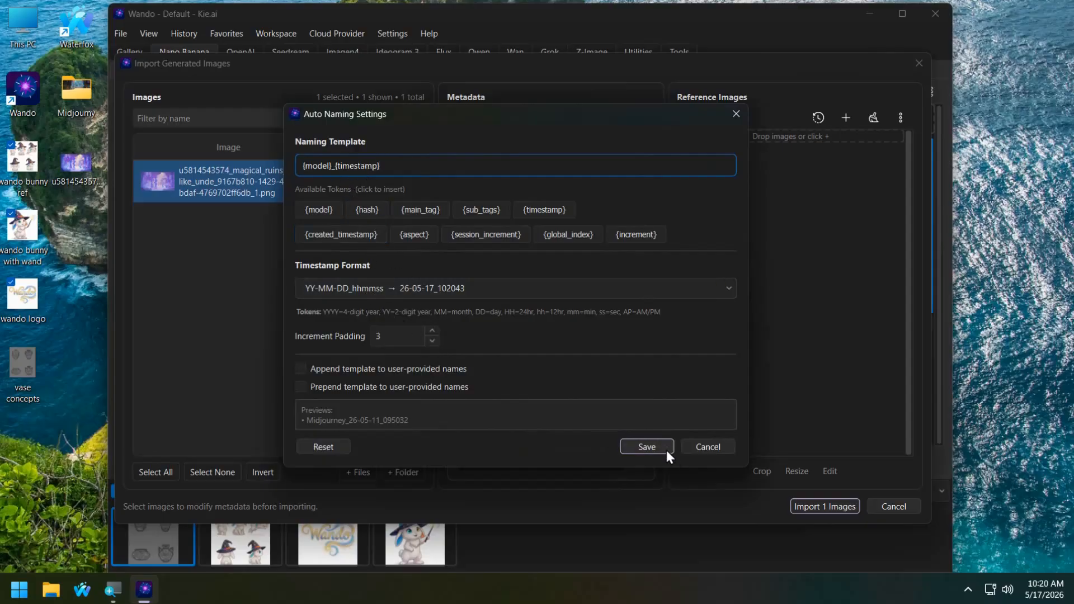
pyautogui.click(646, 446)
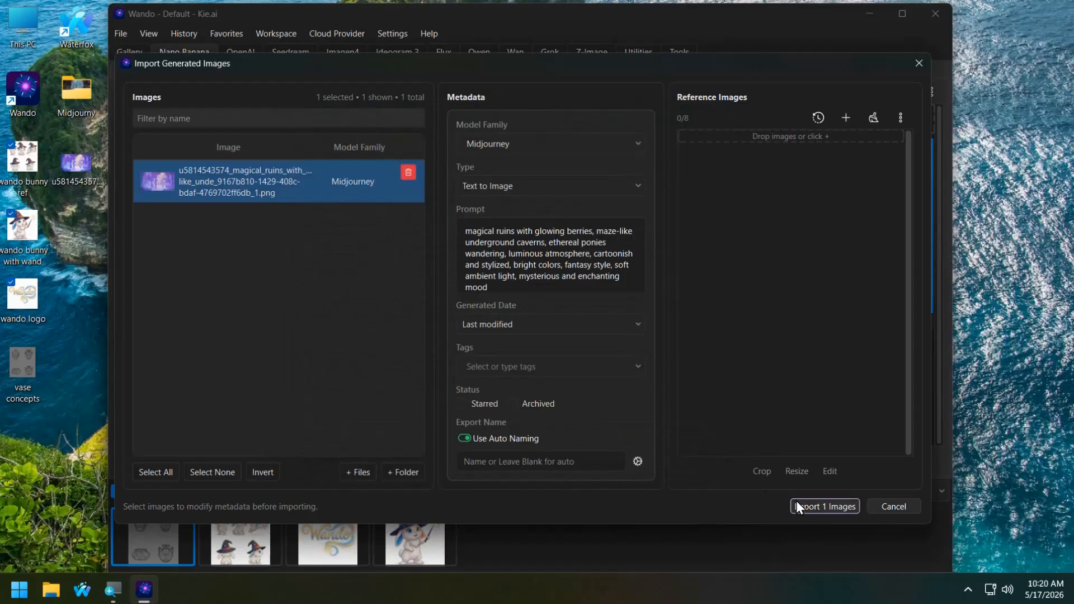
# - Import the Midjourney magical ruins image and select it to check its preview and export name
pyautogui.click(797, 504)
pyautogui.click(526, 527)
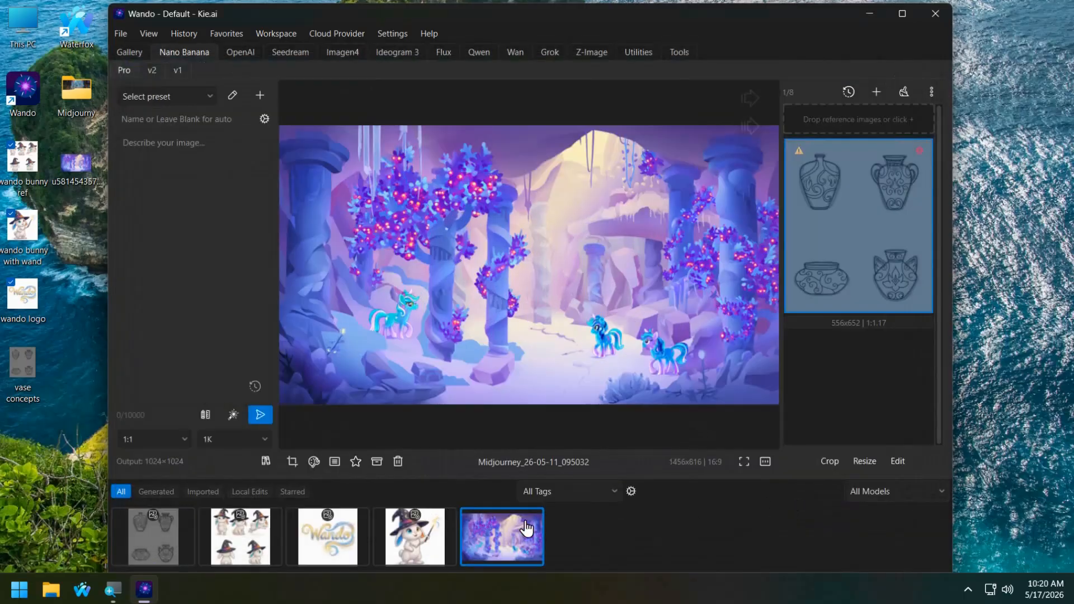
pyautogui.click(495, 462)
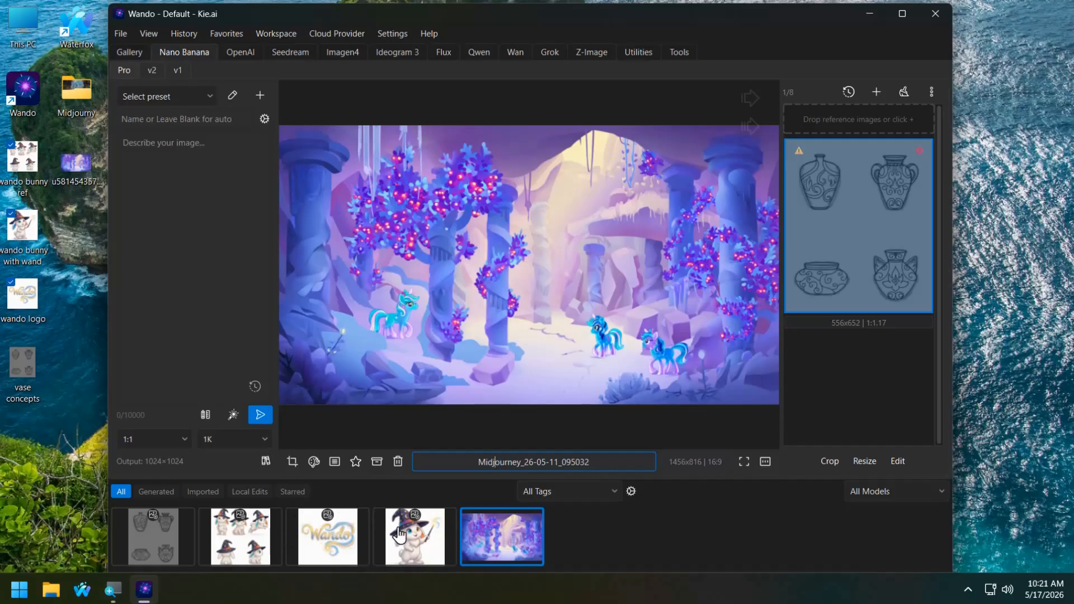
pyautogui.click(509, 551)
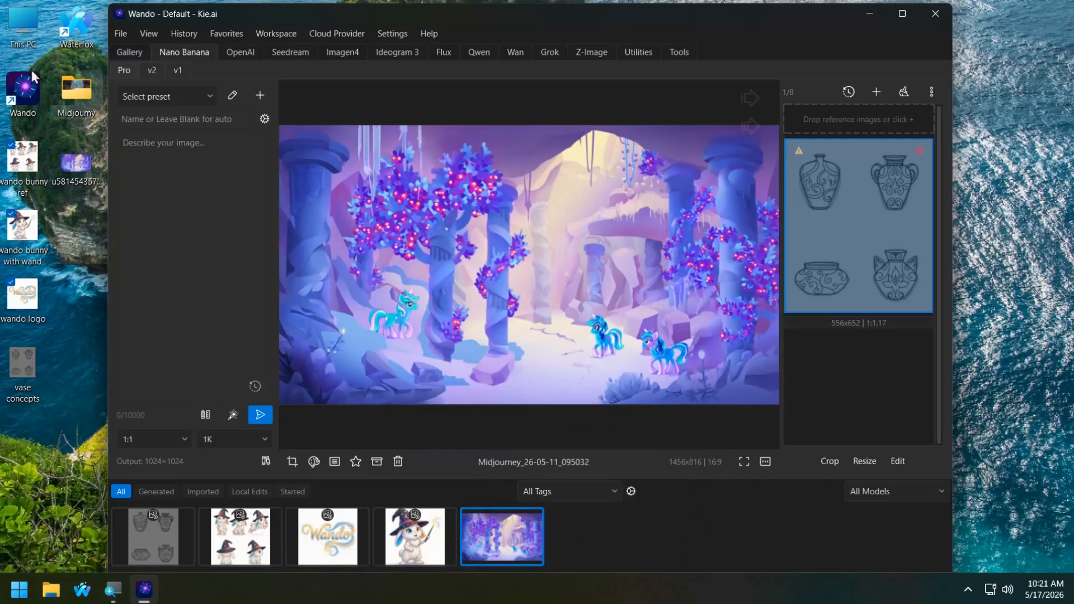
# - Purge the imported Midjourney magical ruins image and confirm its removal
pyautogui.rightClick(494, 539)
pyautogui.click(529, 511)
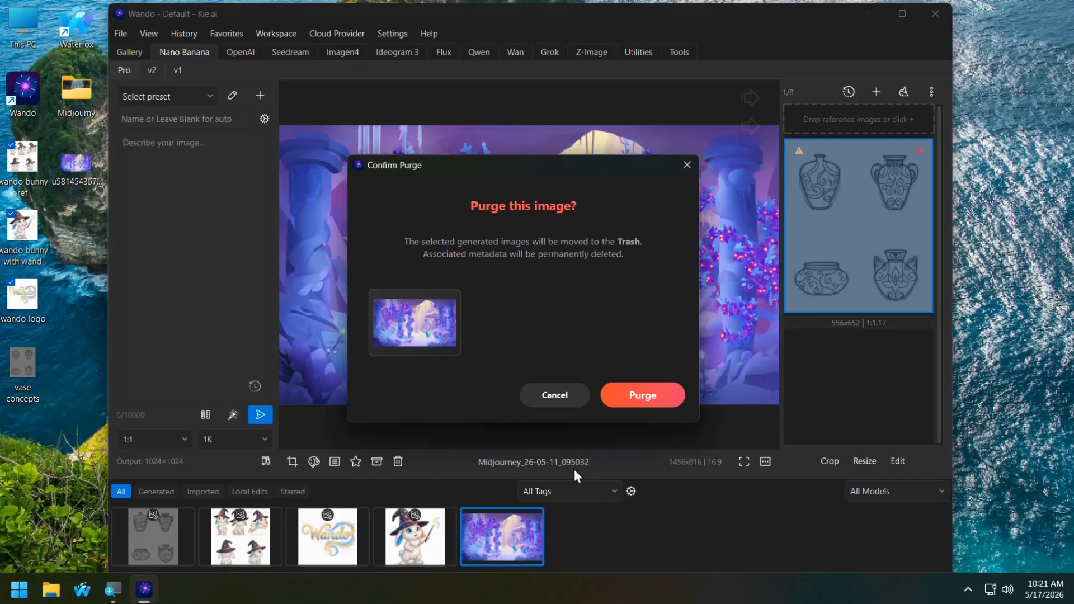
pyautogui.click(623, 396)
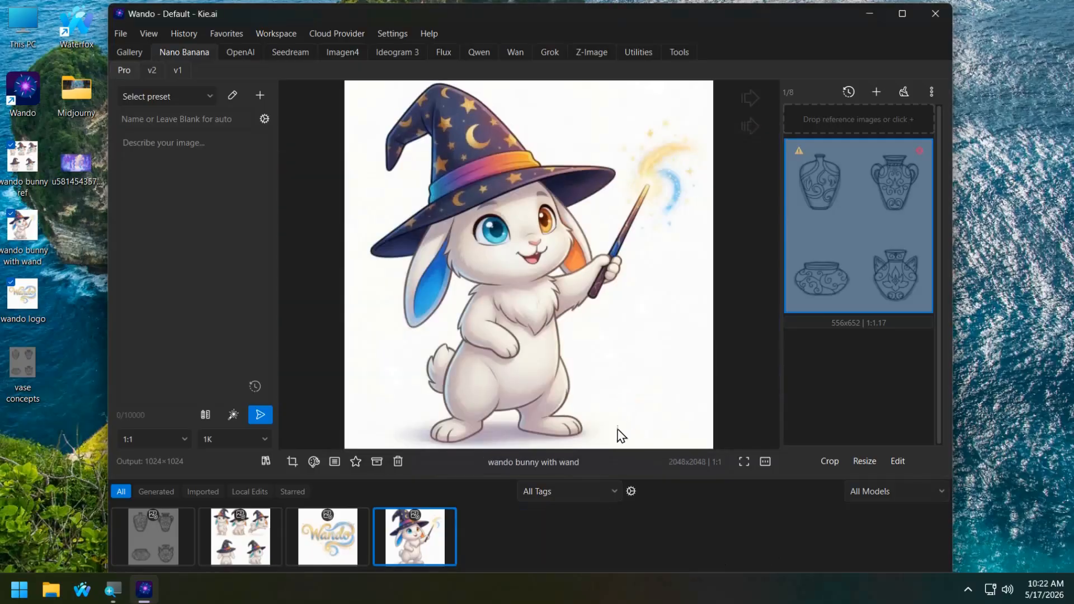
# - Add the desktop's Midjourny folder as a watched folder in Auto Import
pyautogui.click(120, 35)
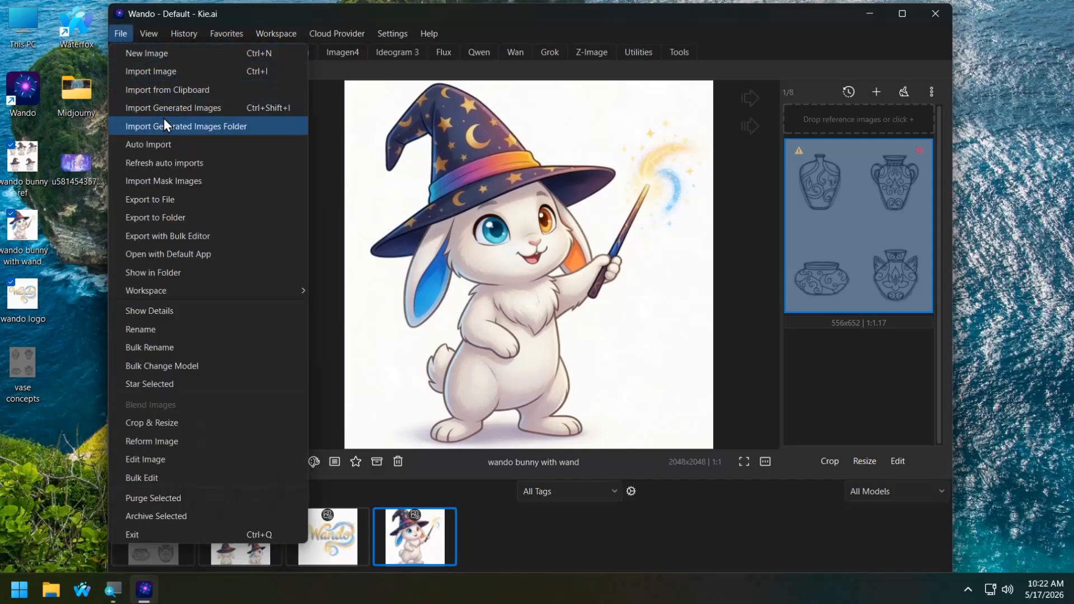
pyautogui.click(207, 141)
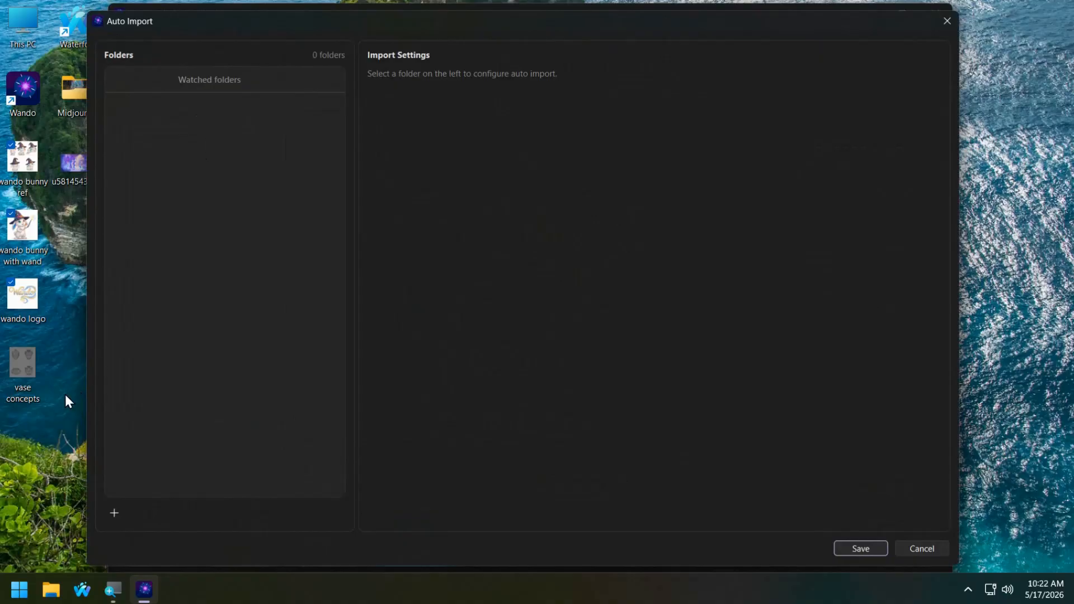
pyautogui.moveTo(68, 95); pyautogui.dragTo(162, 166)
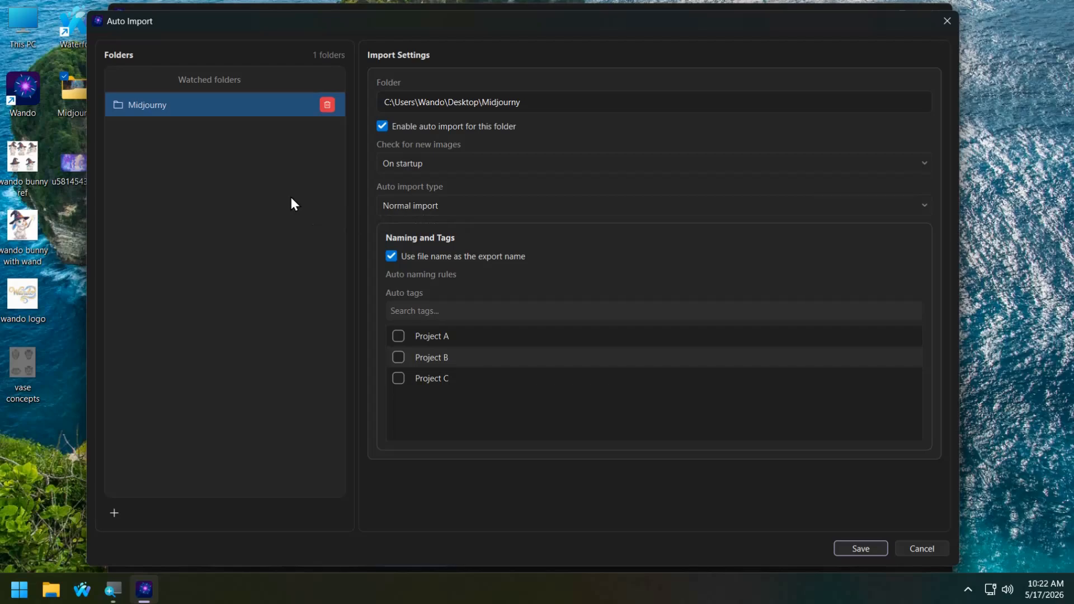
# - Configure the Midjourny folder for Generated image import with auto-detected provider metadata and the Last modified date
pyautogui.click(461, 205)
pyautogui.click(441, 261)
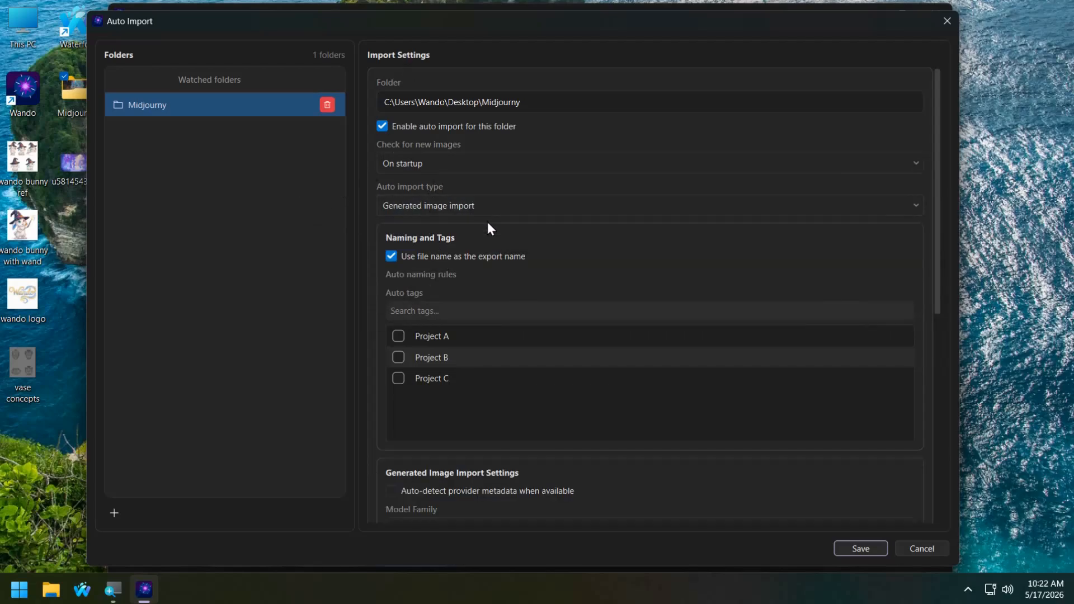
pyautogui.scroll(-3, 488, 223)
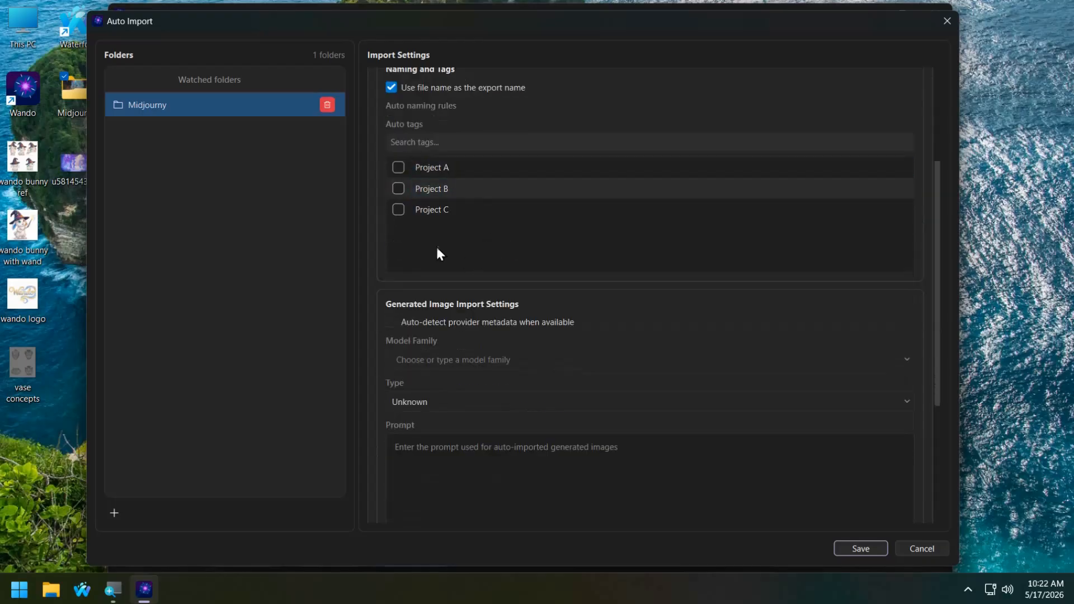
pyautogui.scroll(-2, 450, 249)
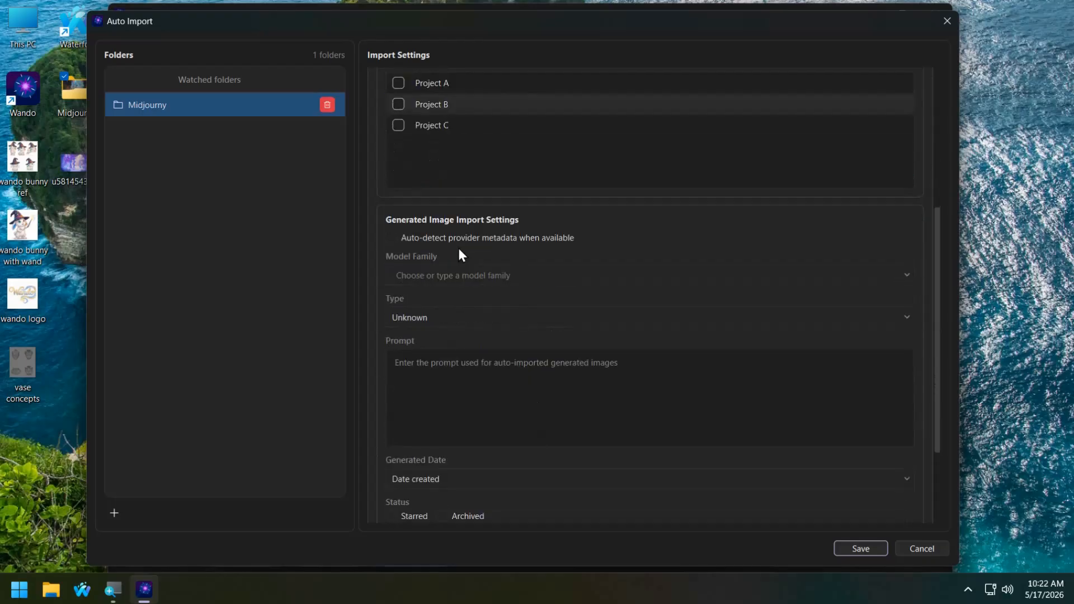
pyautogui.scroll(-1, 460, 255)
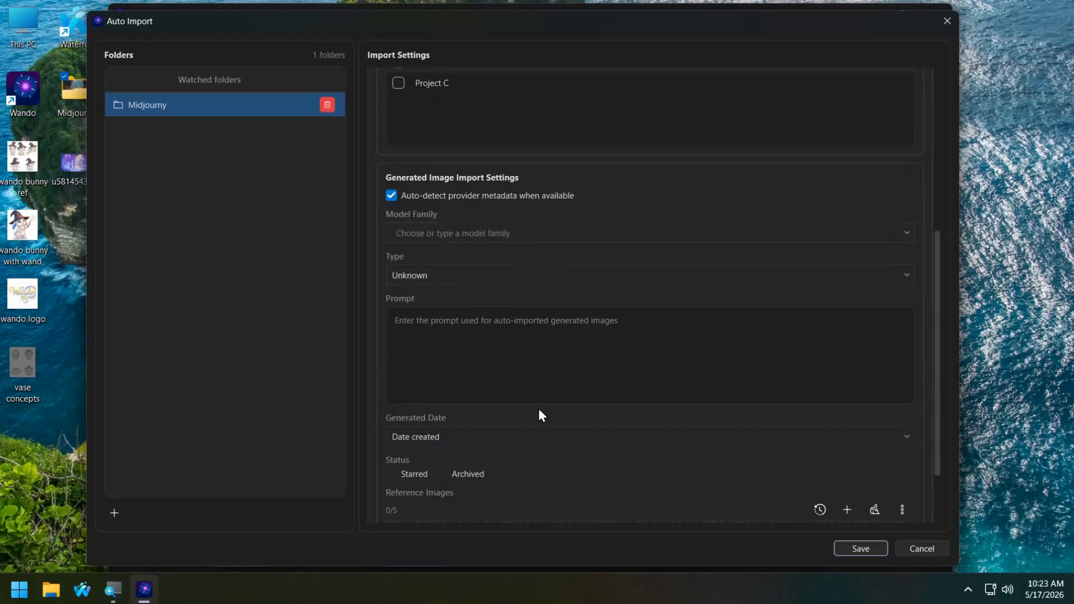
pyautogui.scroll(-3, 448, 358)
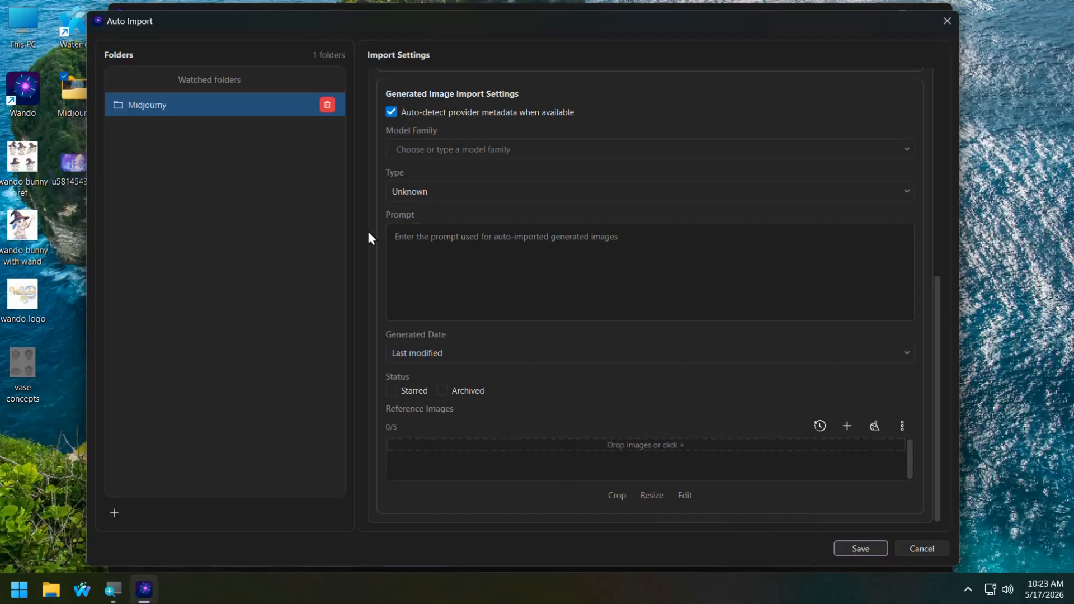
# - Set the folder's auto import type to Normal import, keep checking On startup, and save the auto import settings
pyautogui.scroll(10, 484, 215)
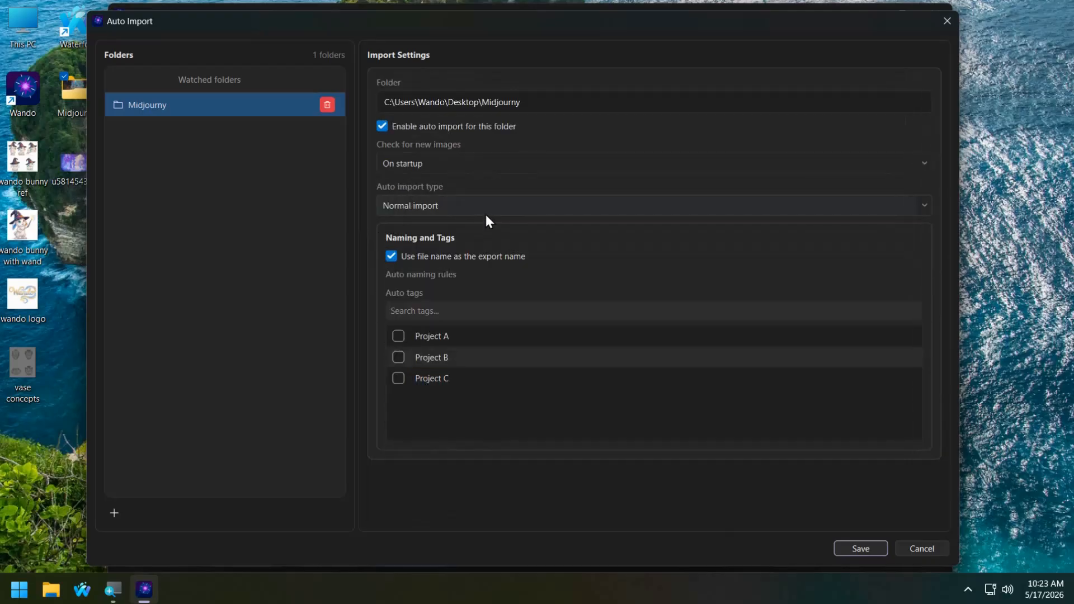
pyautogui.click(429, 168)
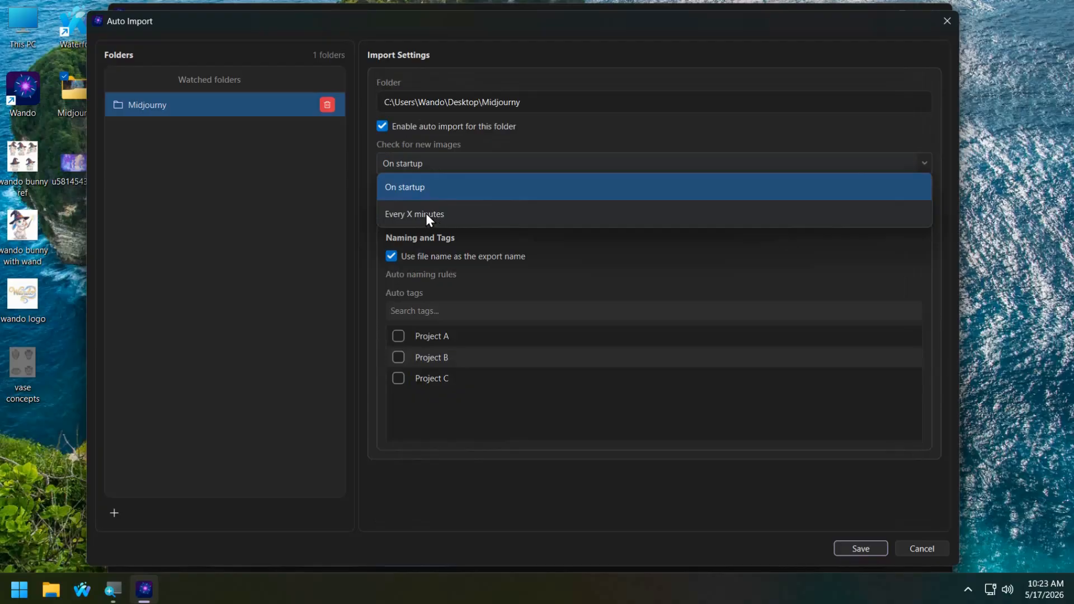
pyautogui.click(328, 241)
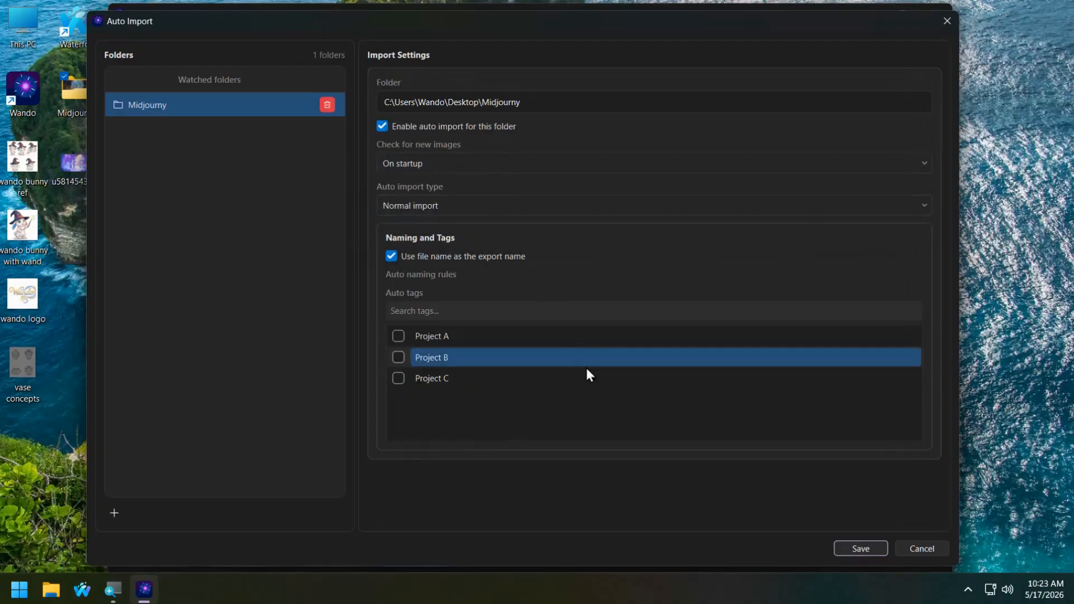
pyautogui.click(850, 547)
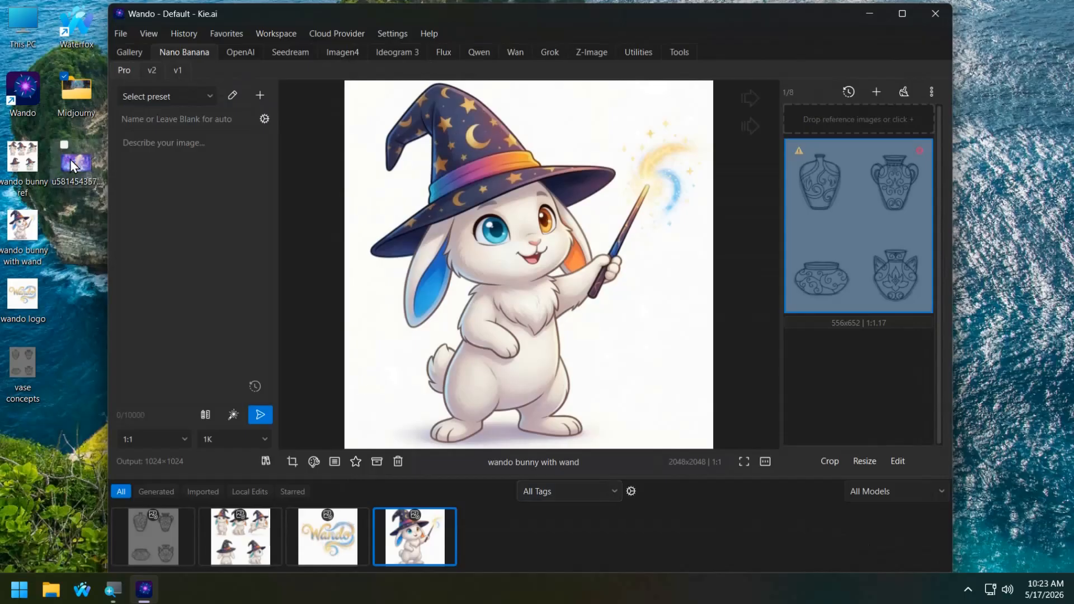
# - Refresh the auto imports to bring in the Midjourny folder's images, and open the imported dark pillared ruins image
pyautogui.click(125, 36)
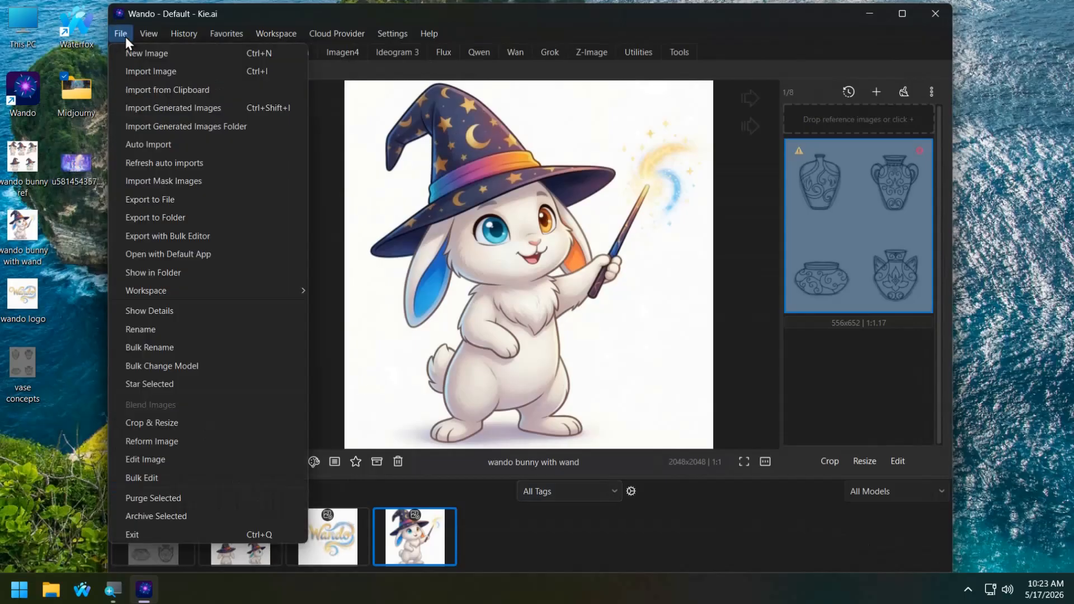
pyautogui.click(155, 158)
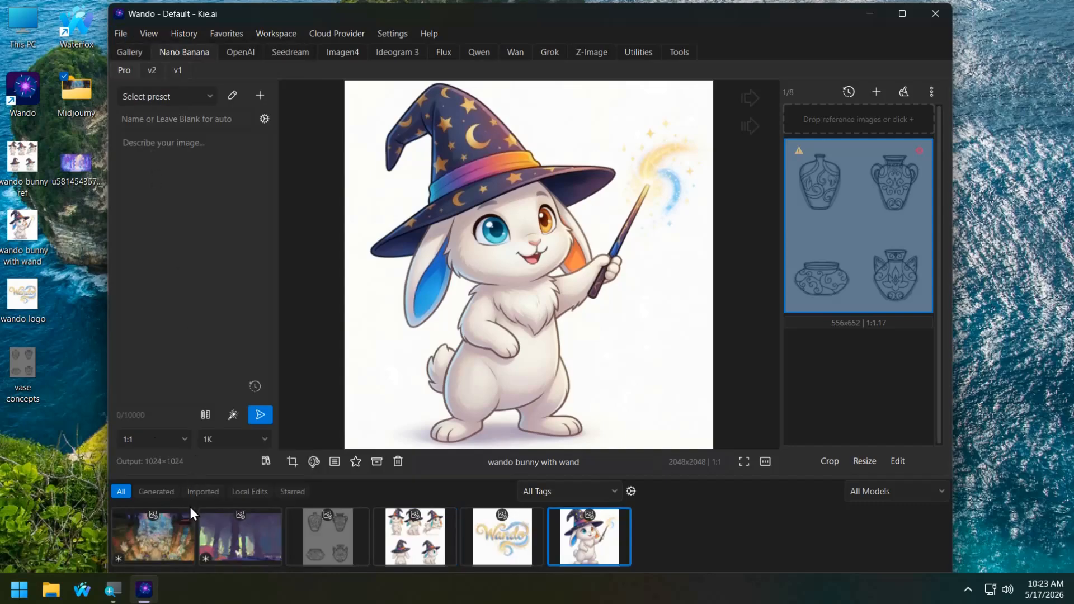
pyautogui.click(178, 541)
pyautogui.click(205, 548)
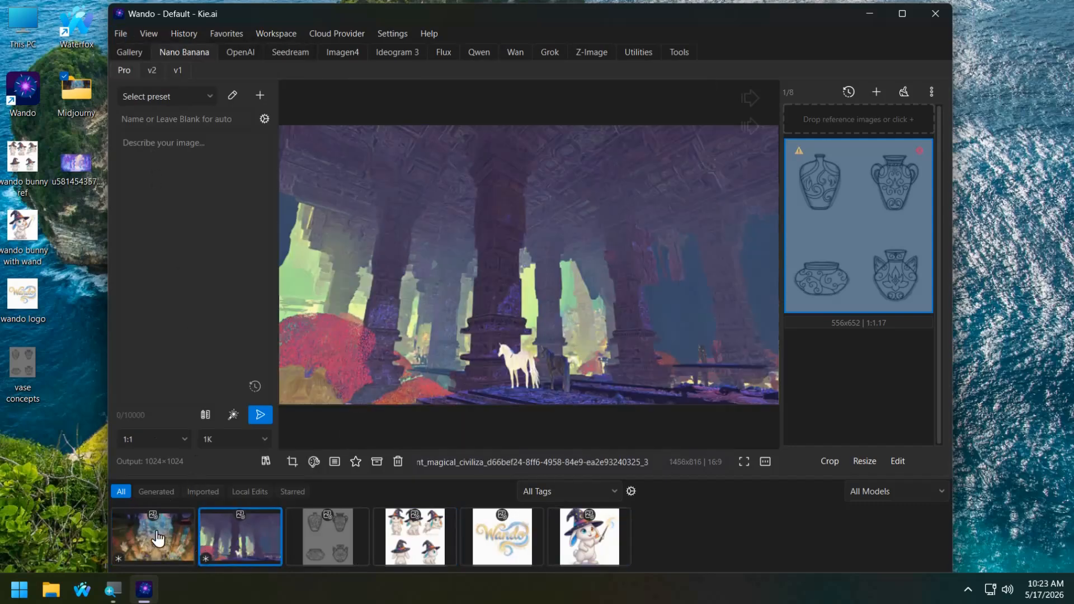
# - Move the desktop's purple Midjourney image into the Midjourny folder, refresh the auto imports, and open the newly imported image
pyautogui.moveTo(79, 170); pyautogui.dragTo(71, 100)
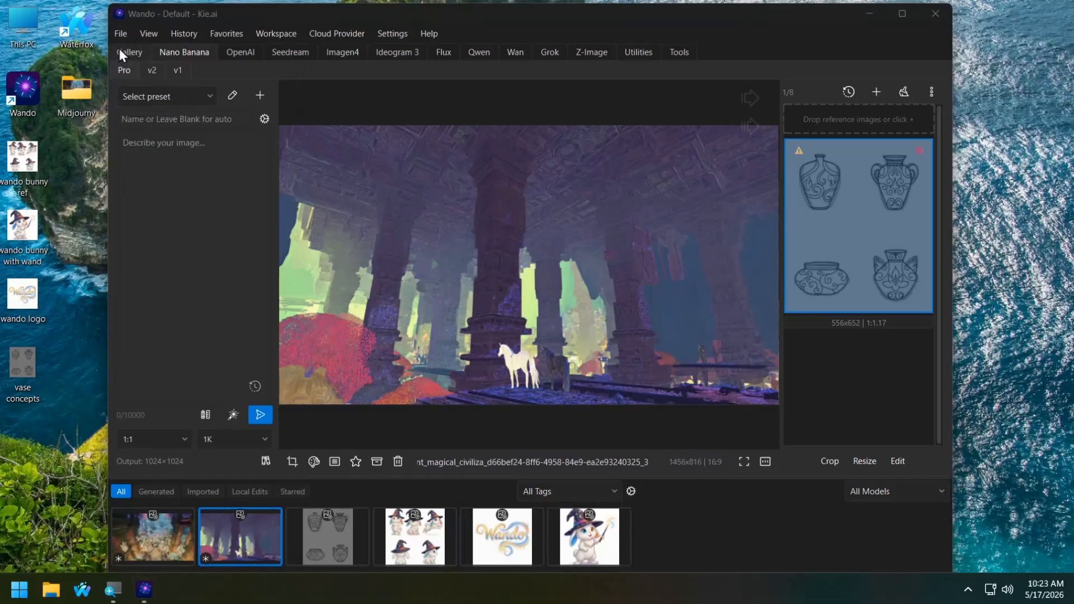
pyautogui.click(119, 33)
pyautogui.press('Escape')
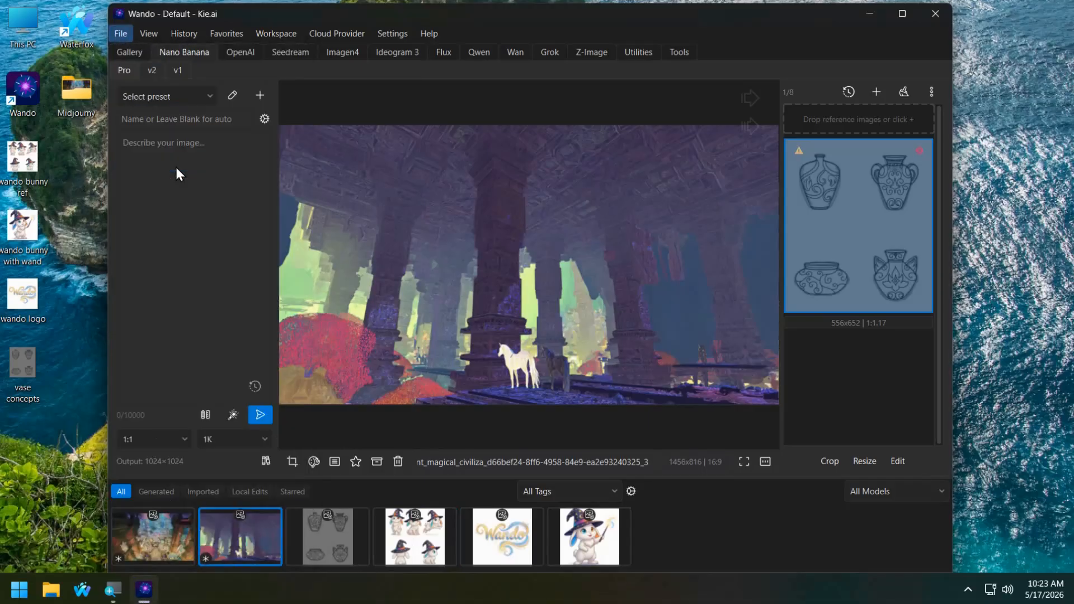
pyautogui.click(171, 540)
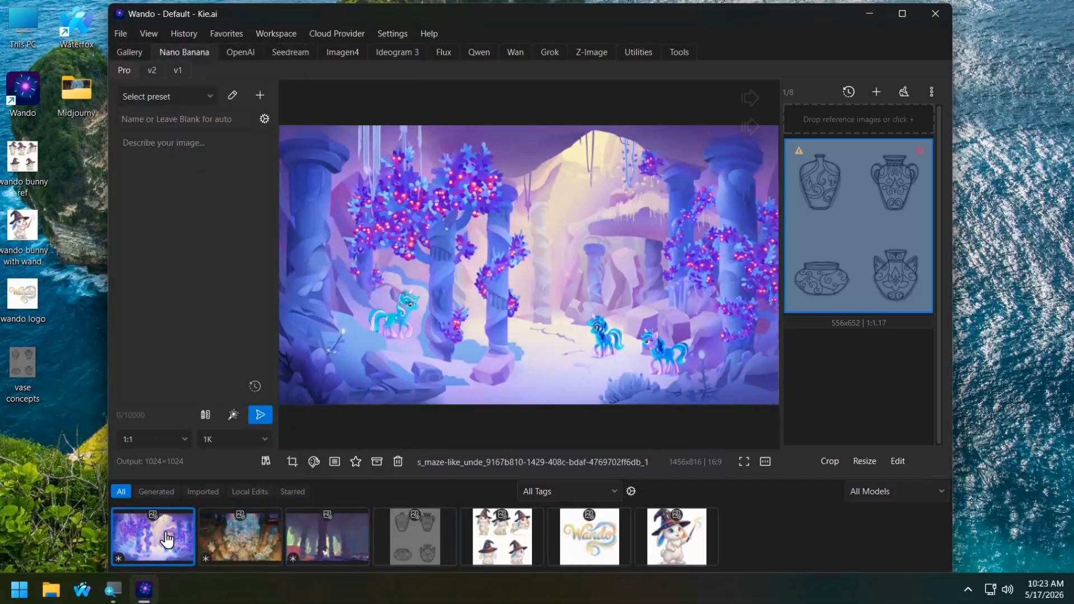